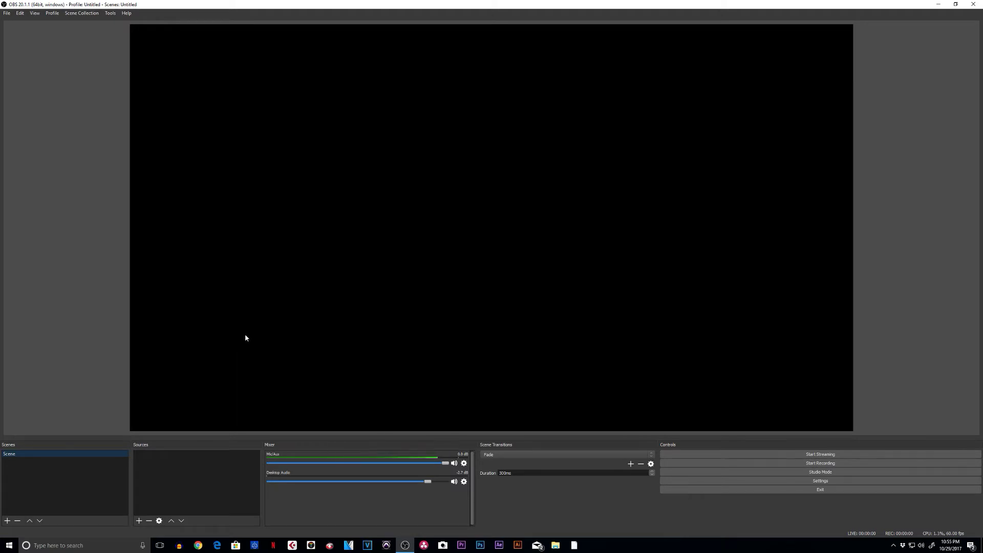
# Step: Create a new Video Capture Device source
pyautogui.click(138, 521)
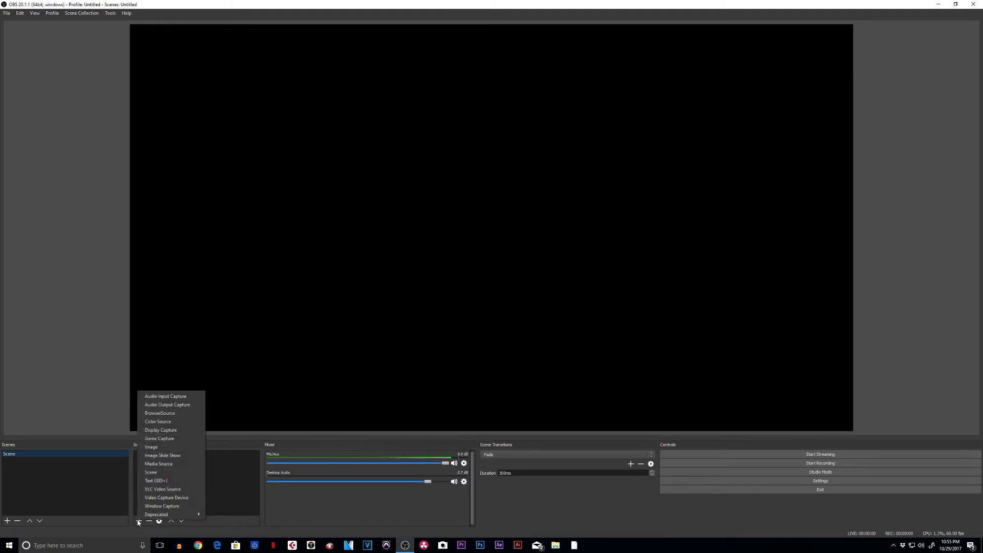
pyautogui.click(165, 497)
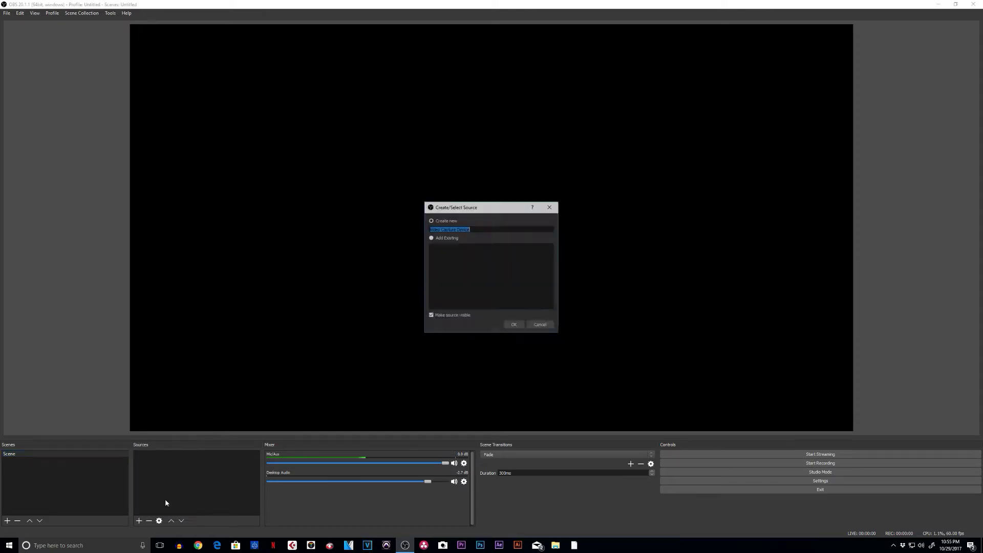
pyautogui.click(512, 325)
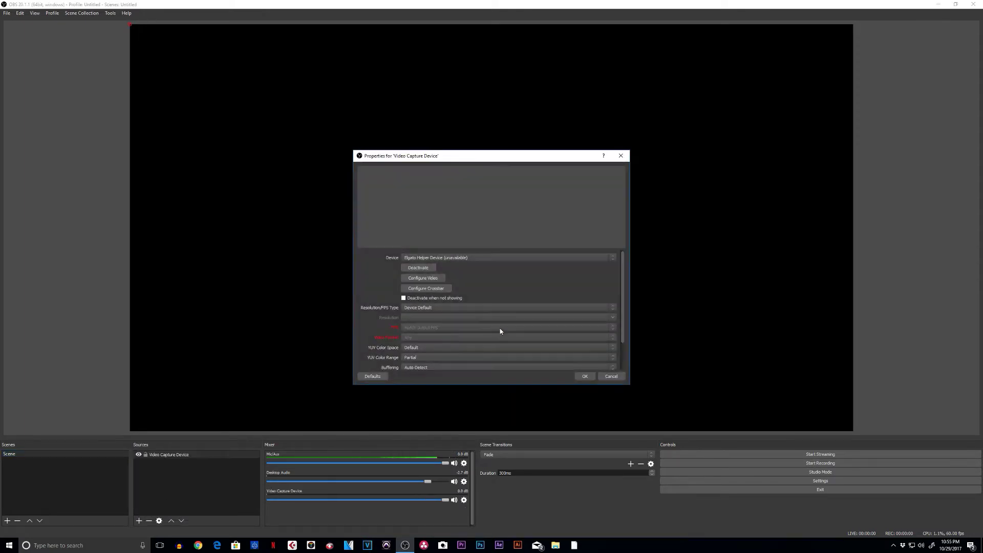
# Step: Set the source to the C922 Pro Stream Webcam at custom 1920x1080, 29.97 NTSC fps
pyautogui.click(439, 258)
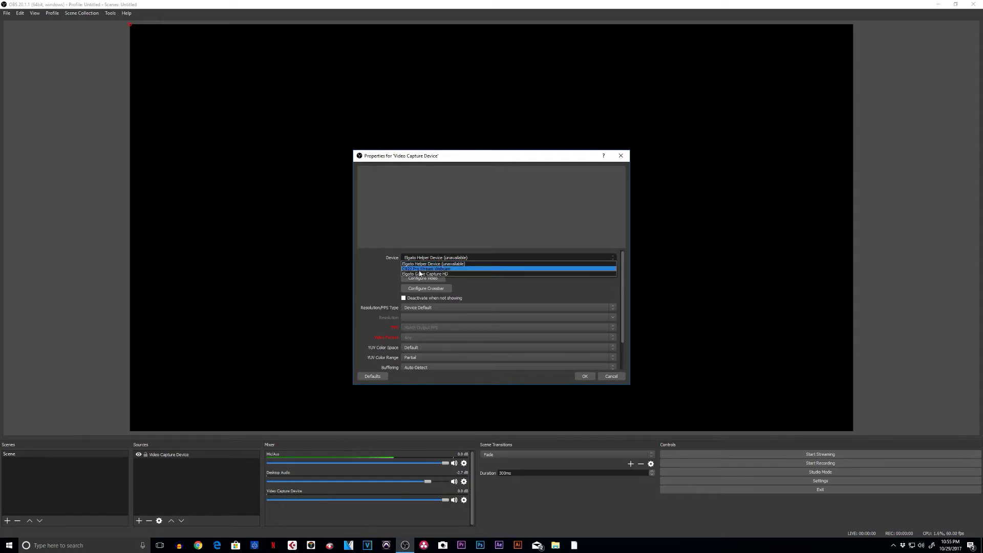
pyautogui.click(420, 269)
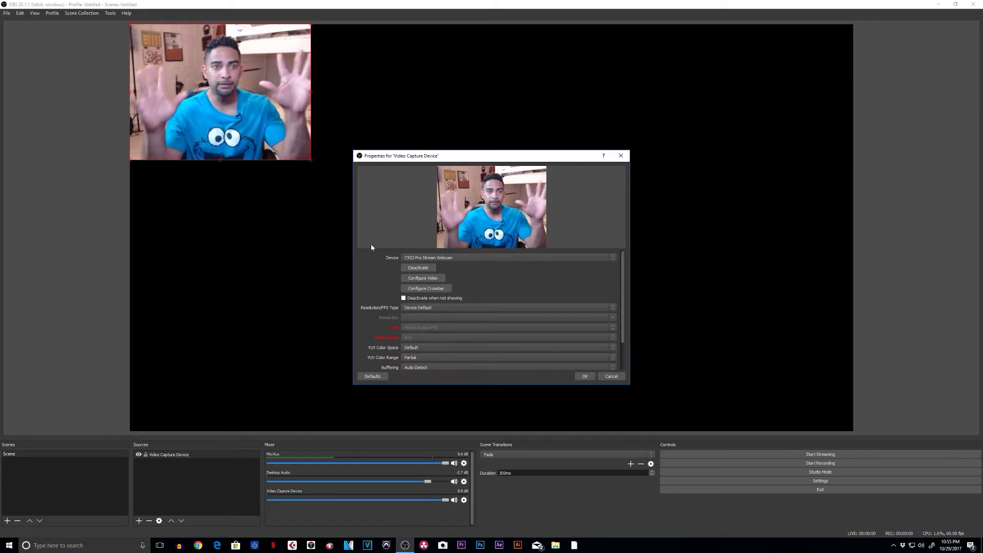
pyautogui.click(423, 308)
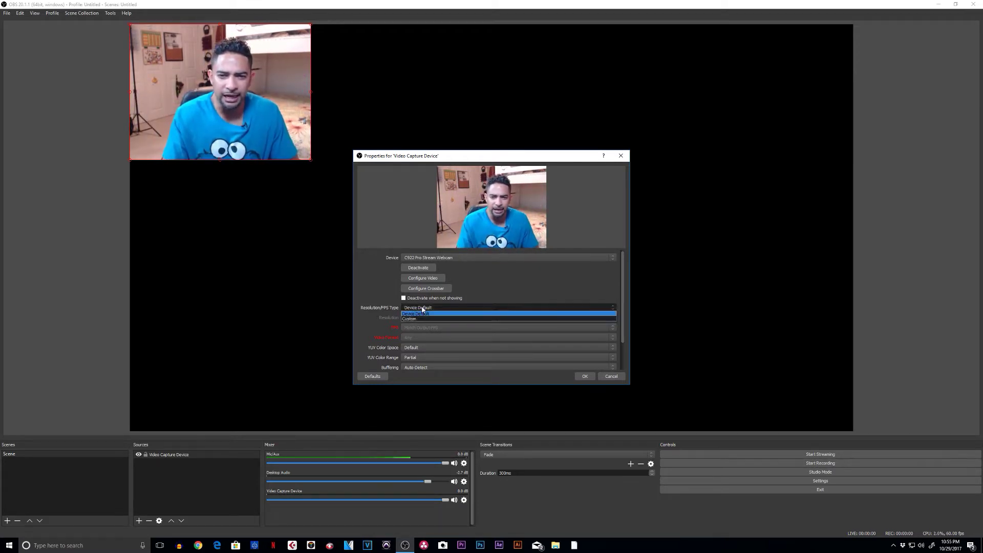
pyautogui.click(416, 318)
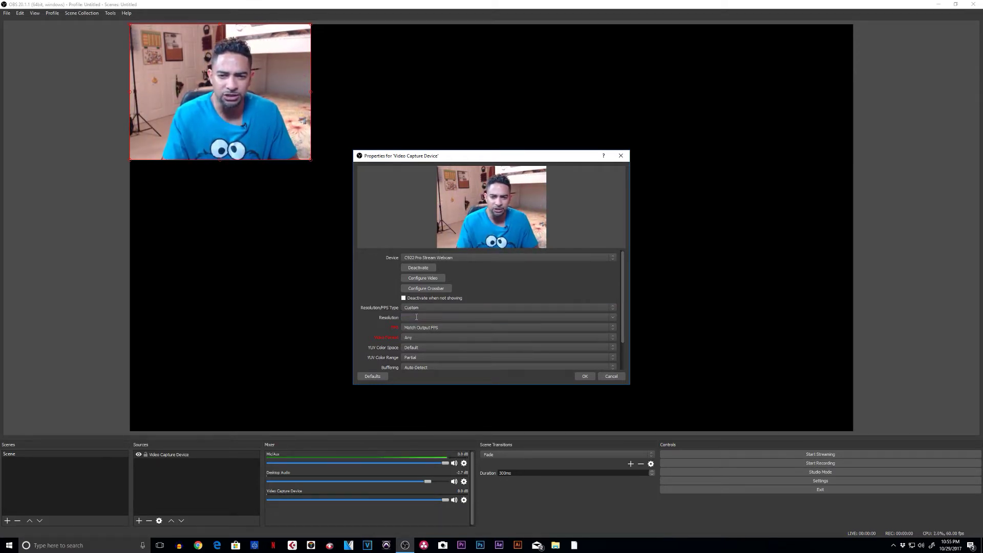
pyautogui.click(614, 318)
pyautogui.click(422, 334)
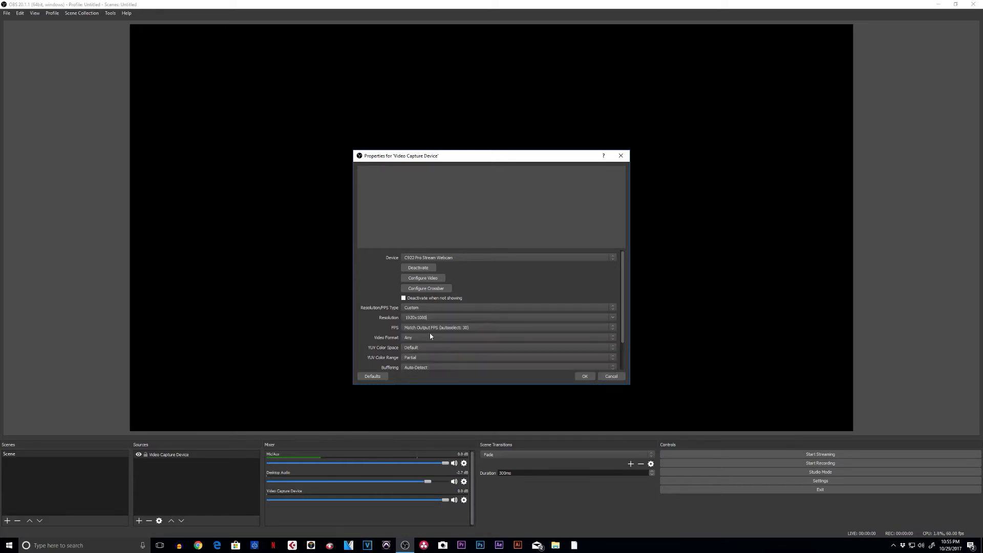
pyautogui.click(462, 327)
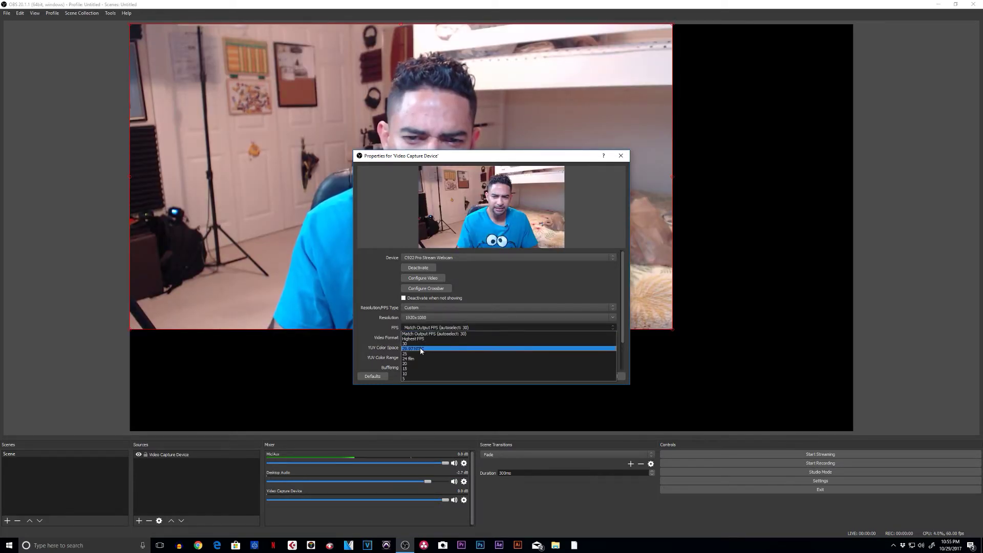
pyautogui.click(420, 348)
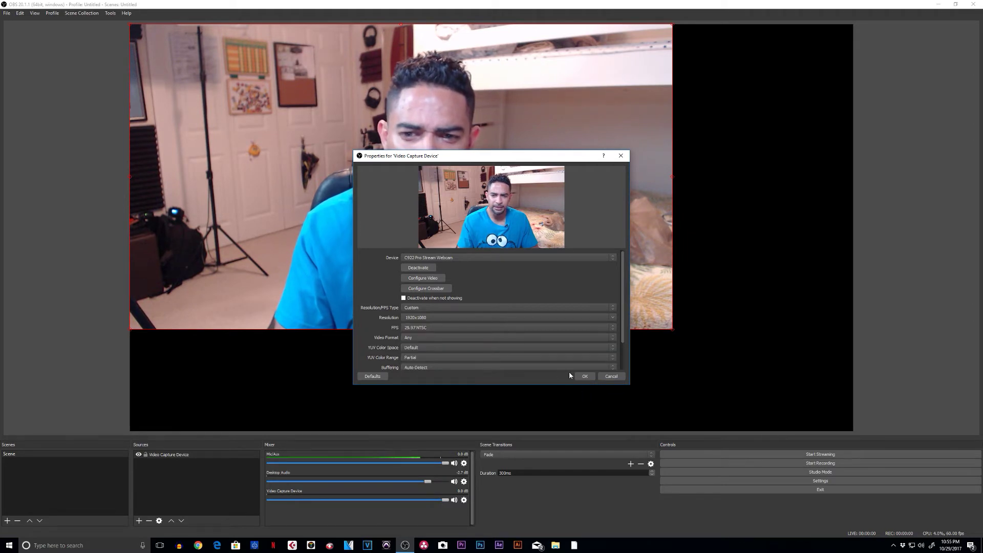
pyautogui.click(582, 377)
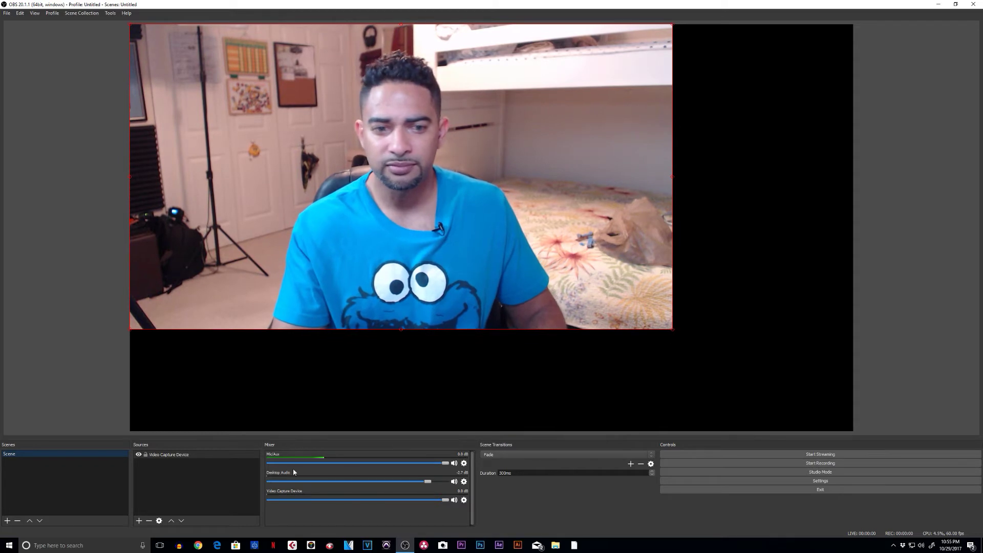
# Step: Add a Display Capture source to the scene
pyautogui.click(139, 520)
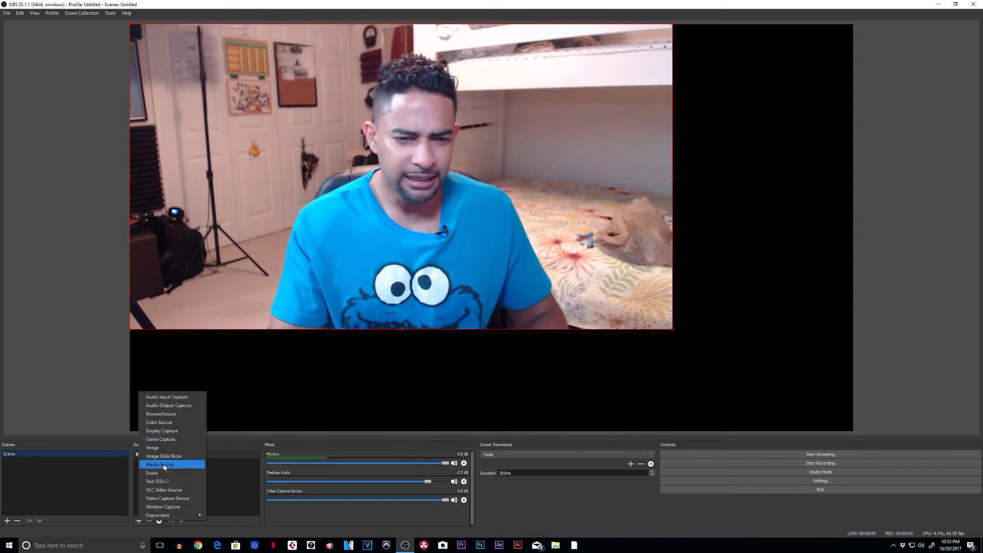
pyautogui.click(167, 431)
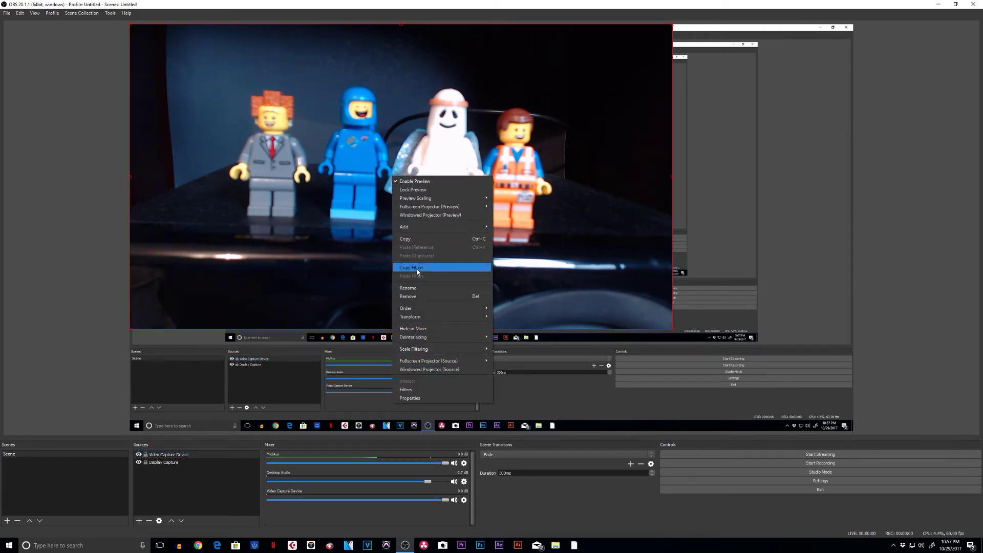
# Step: Review the webcam's Video Proc Amp and Camera Control settings, then close both dialogs
pyautogui.click(409, 397)
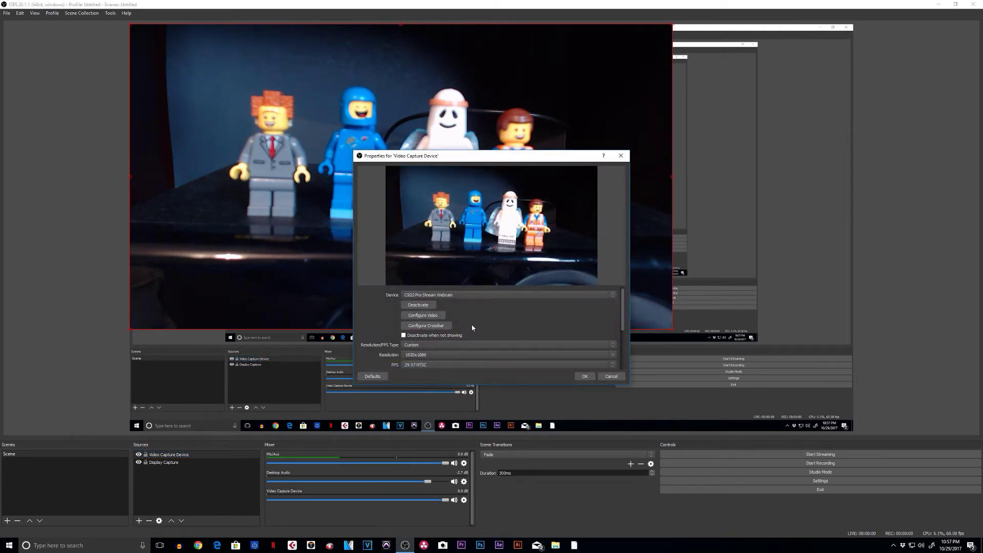
pyautogui.click(423, 315)
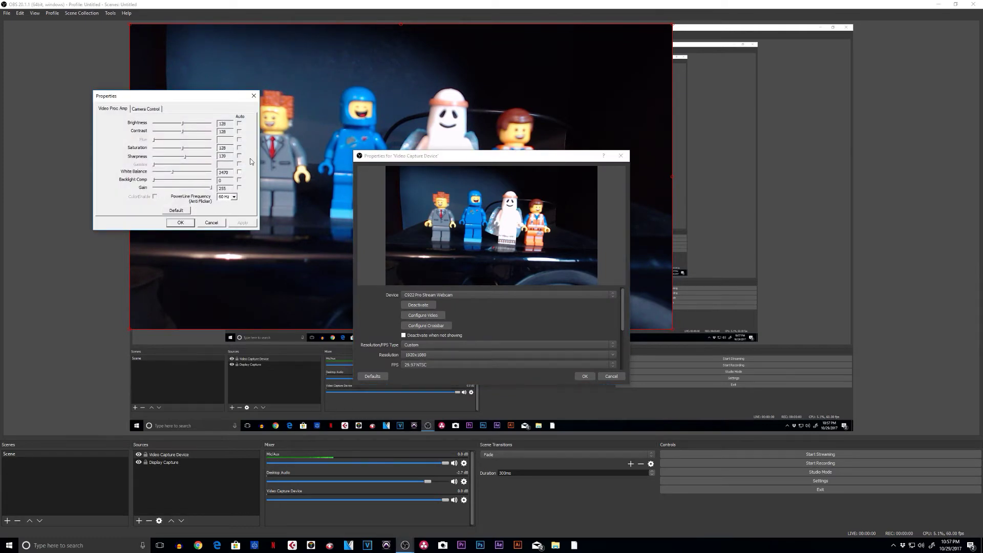
pyautogui.click(148, 108)
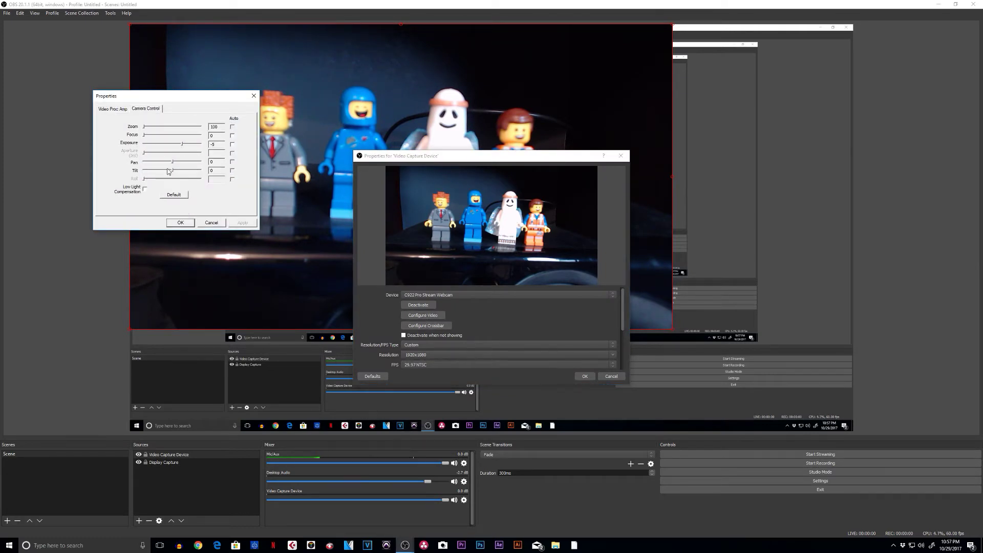
pyautogui.click(115, 110)
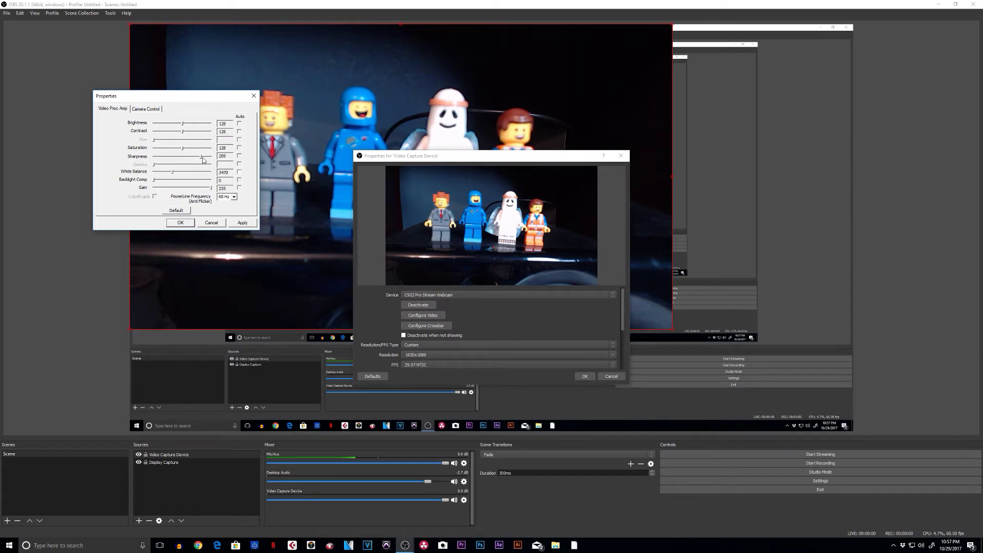
pyautogui.click(144, 109)
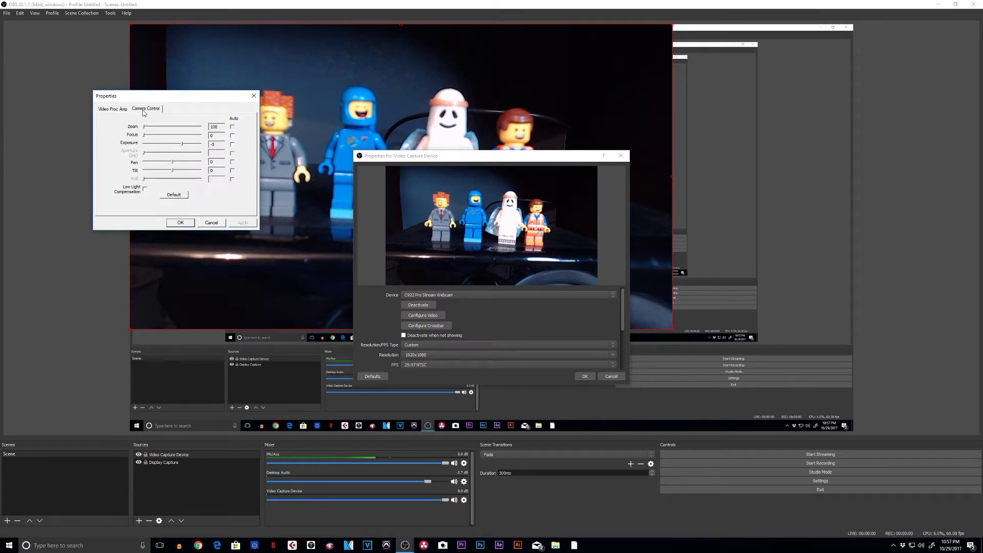
pyautogui.click(180, 222)
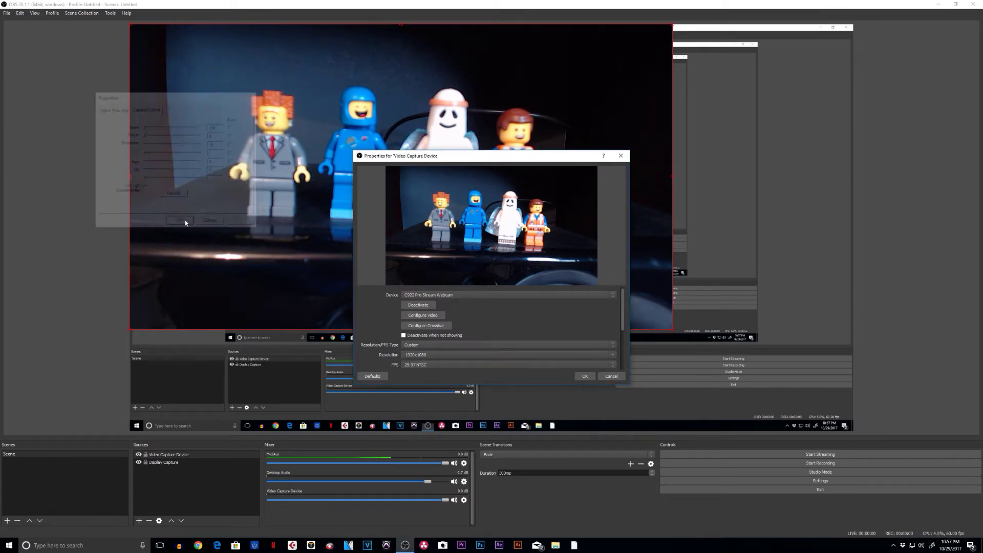
pyautogui.click(584, 376)
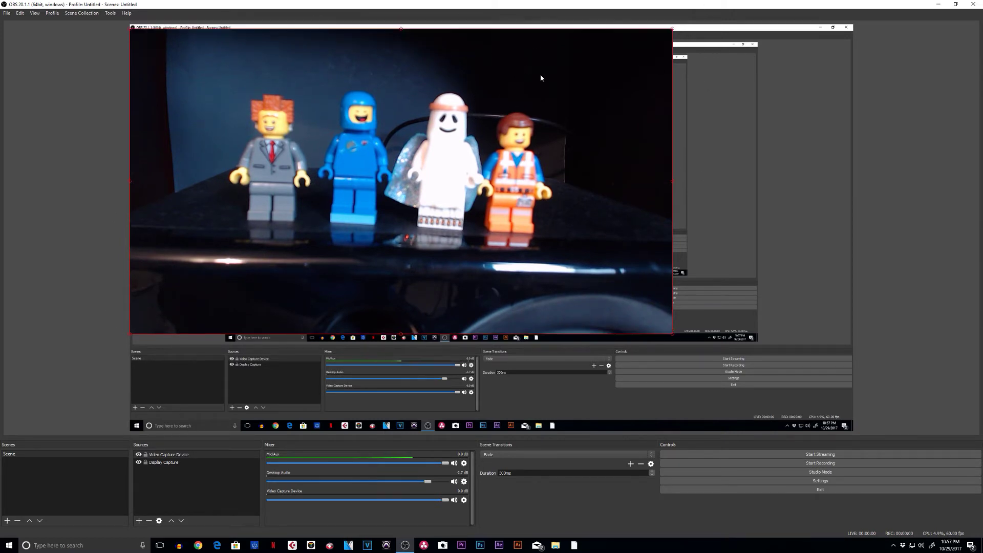
# Step: Nudge the webcam image slightly right and down on the canvas
pyautogui.moveTo(524, 63); pyautogui.dragTo(573, 88)
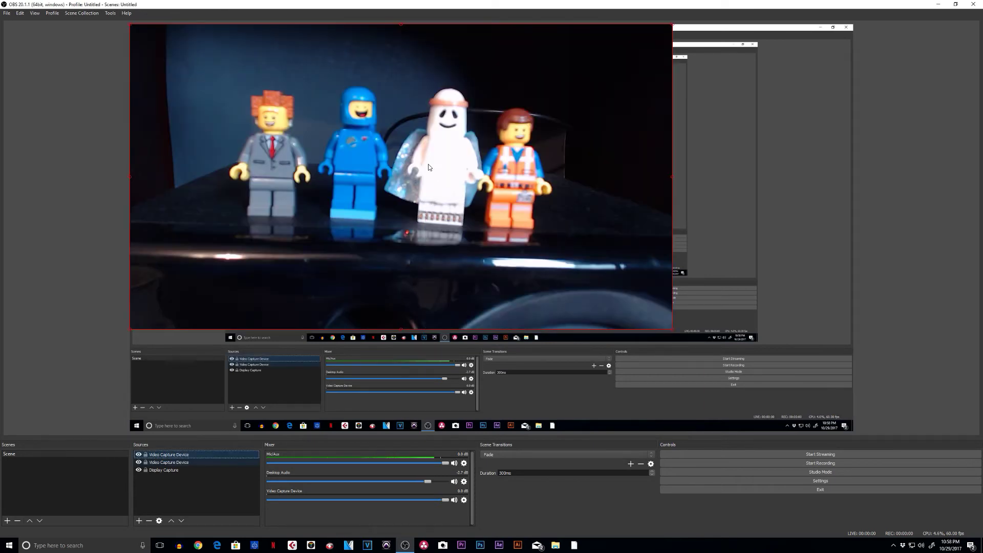
# Step: Move the webcam copy down-right and crop its top and left edges to the right-hand figures
pyautogui.moveTo(423, 153); pyautogui.dragTo(516, 261)
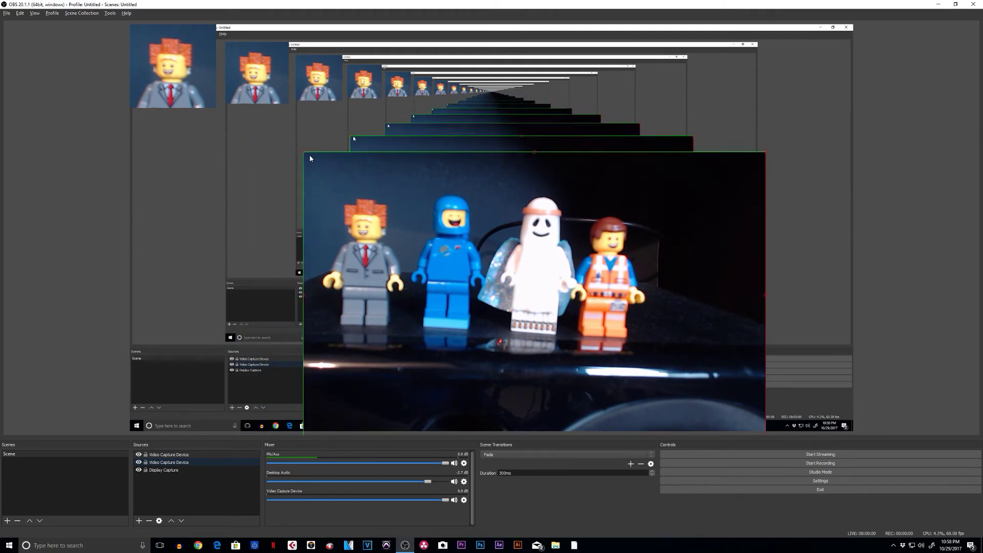
pyautogui.moveTo(224, 135); pyautogui.dragTo(392, 178)
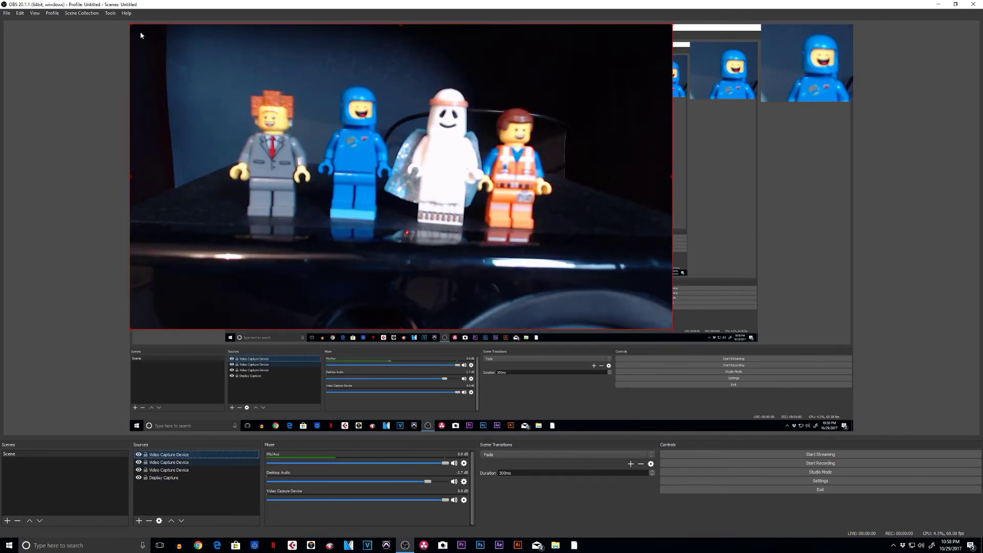
# Step: Crop the webcam copy from the top-left so only the ghost and orange figures remain
pyautogui.moveTo(131, 24); pyautogui.dragTo(397, 55)
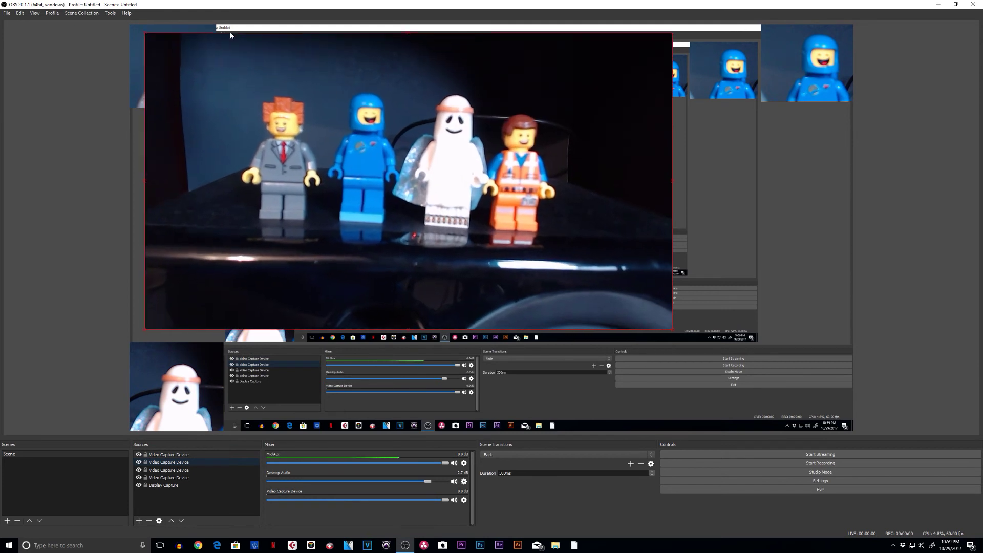
# Step: Shrink the webcam copy from its top-left corner into the lower-right canvas area
pyautogui.moveTo(131, 26); pyautogui.dragTo(198, 28)
pyautogui.moveTo(130, 24)
pyautogui.mouseDown()
pyautogui.moveTo(432, 104)
pyautogui.moveTo(431, 92)
pyautogui.mouseUp()
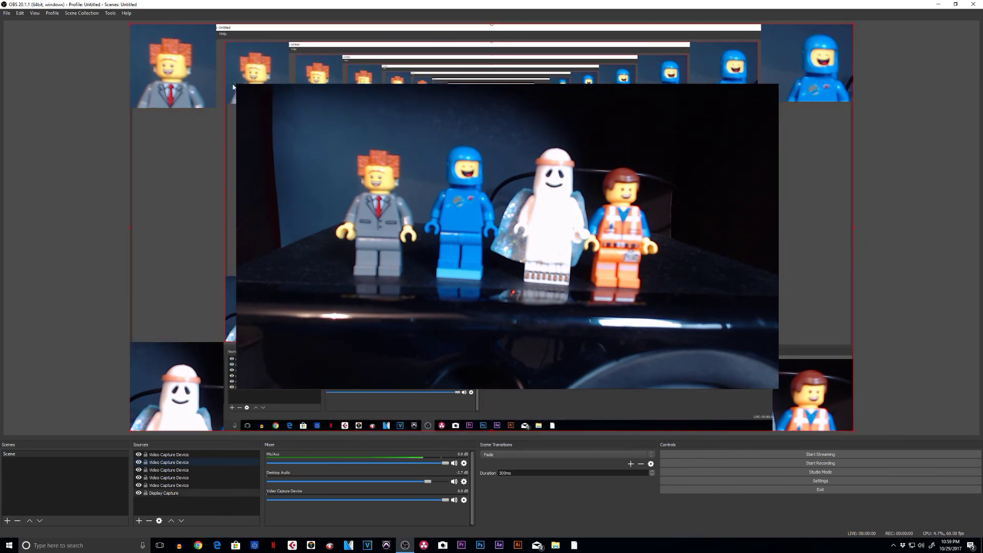
# Step: Select the Display Capture, then reselect the full-size webcam copy
pyautogui.click(256, 88)
pyautogui.click(274, 106)
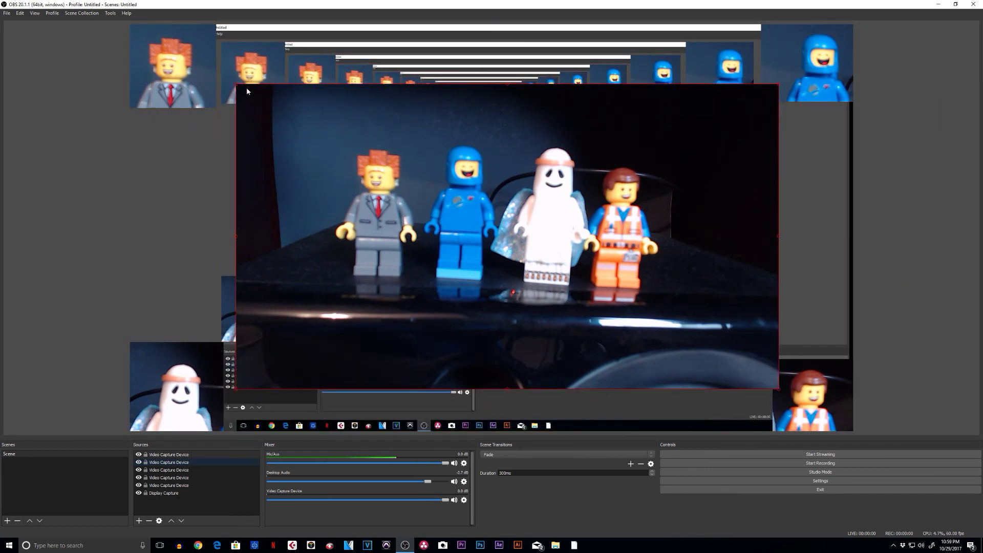